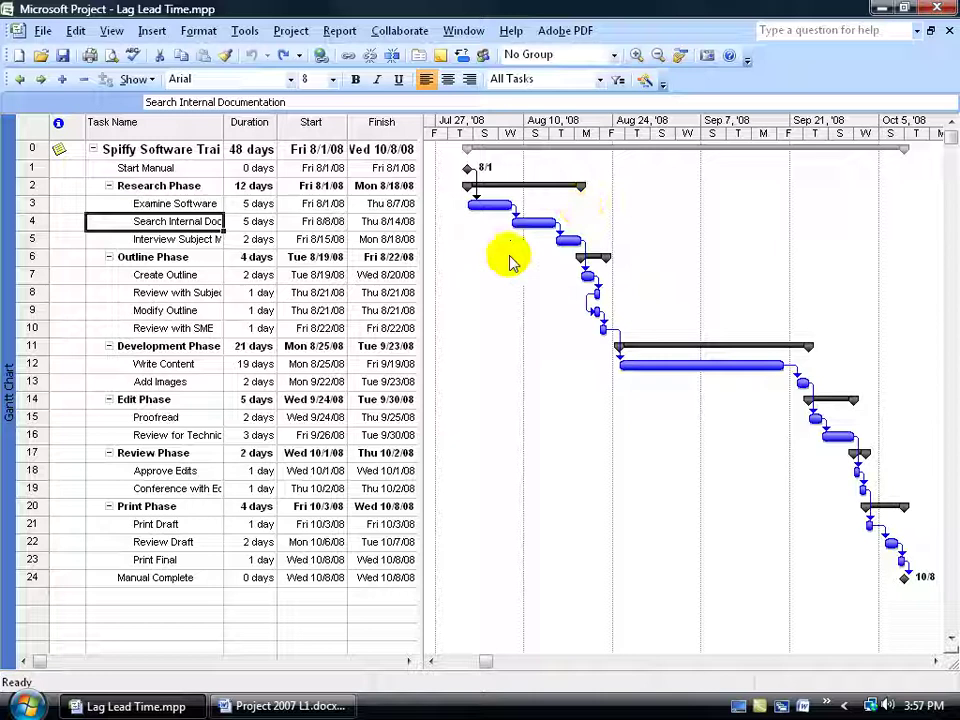
- Set a 2-day lag on the Examine Software predecessor of the Search Internal Documentation task
left_click(540, 222)
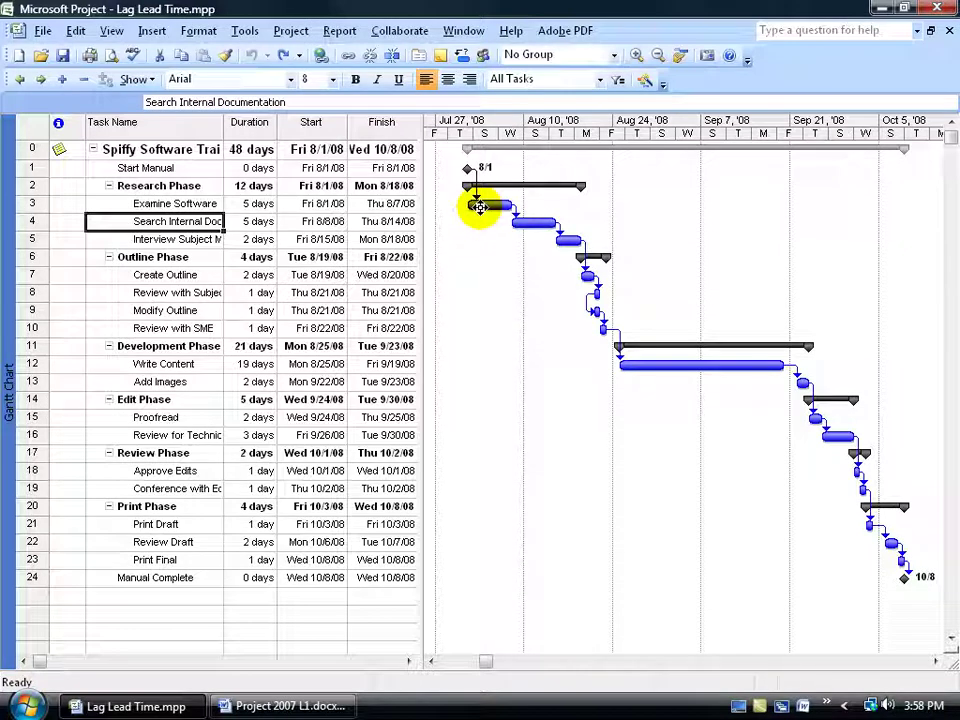
left_click_drag(501, 208, 514, 220)
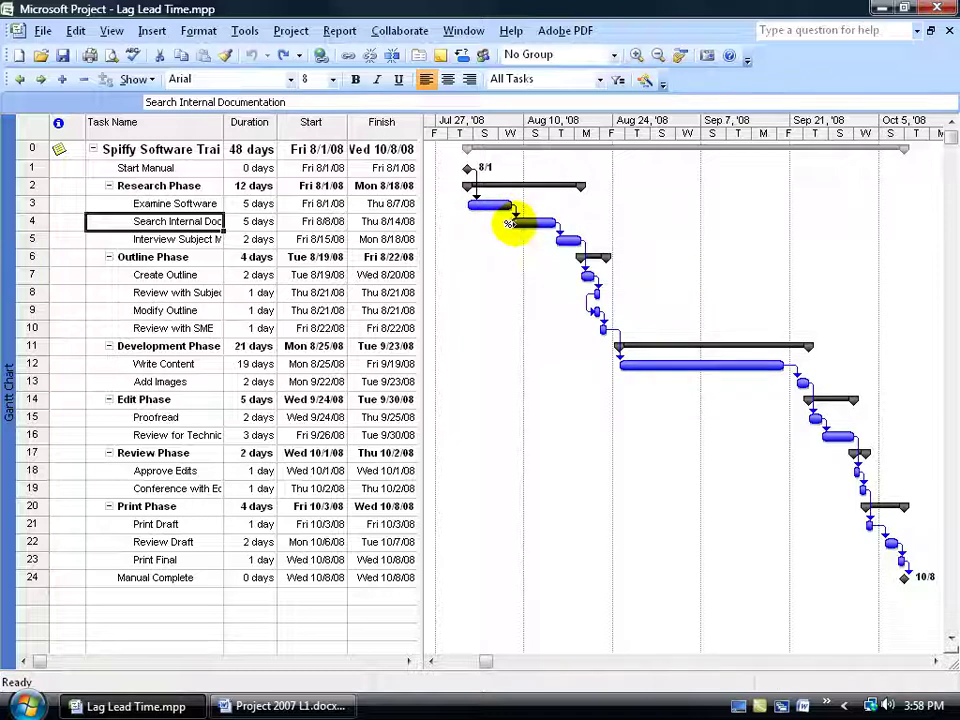
double_click(195, 222)
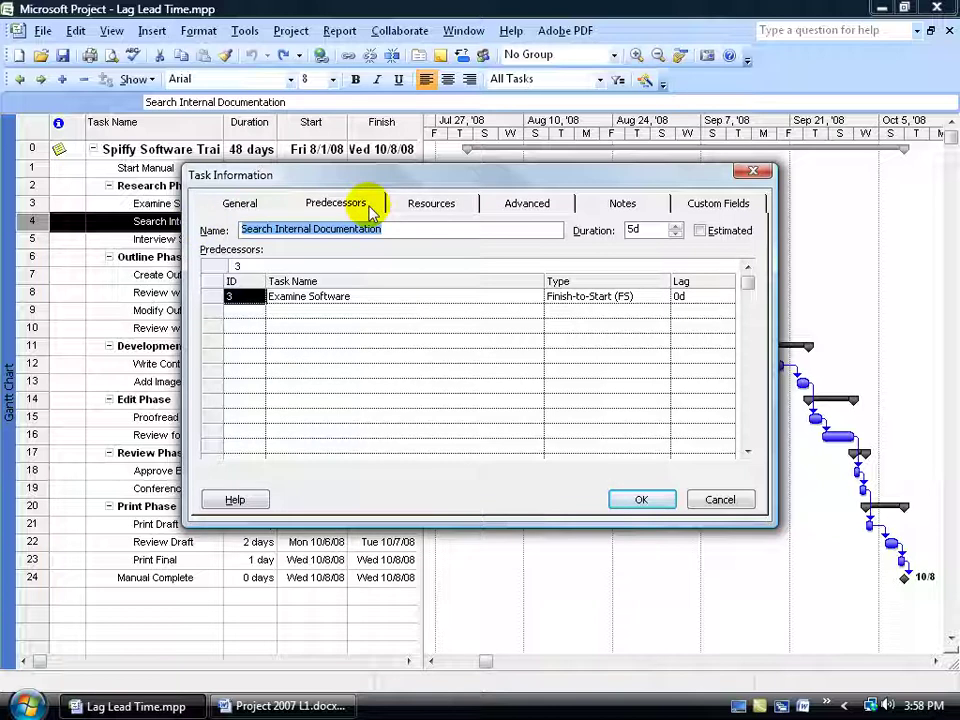
left_click(684, 297)
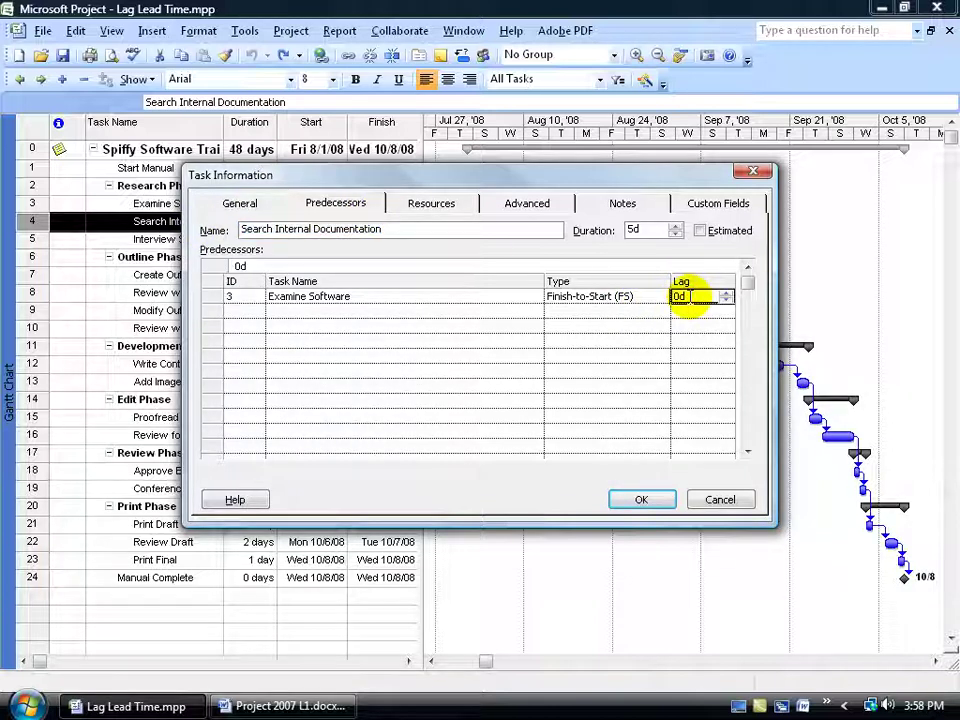
type("2")
key("Return")
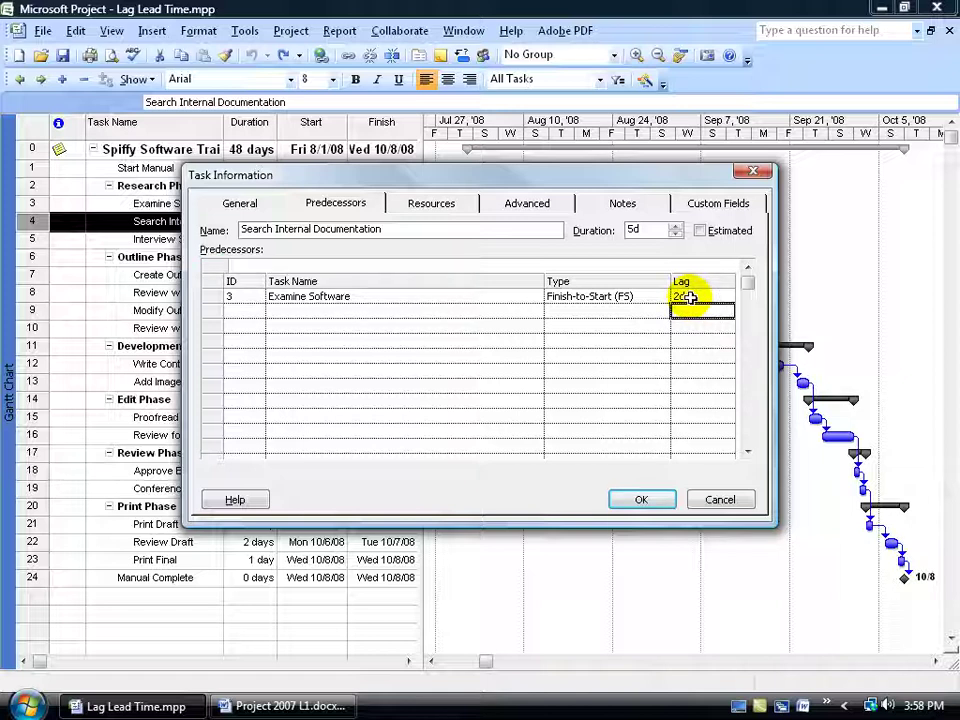
left_click(641, 499)
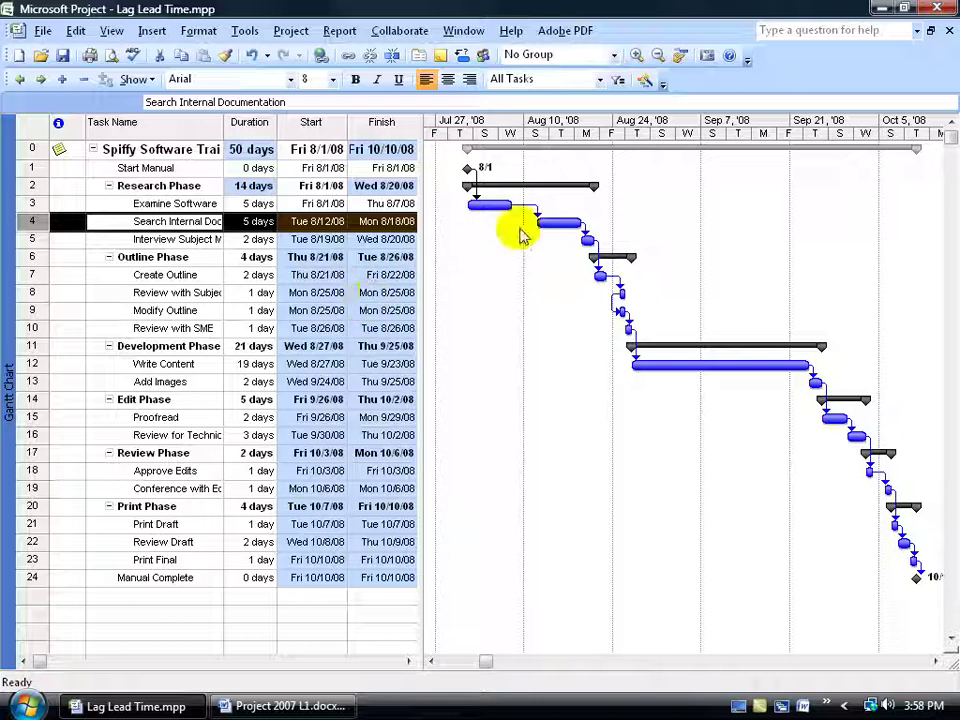
- Inspect the dependency type and lag on the link from Examine Software to Search Internal Documentation, leaving both as they are
left_click_drag(471, 206, 517, 217)
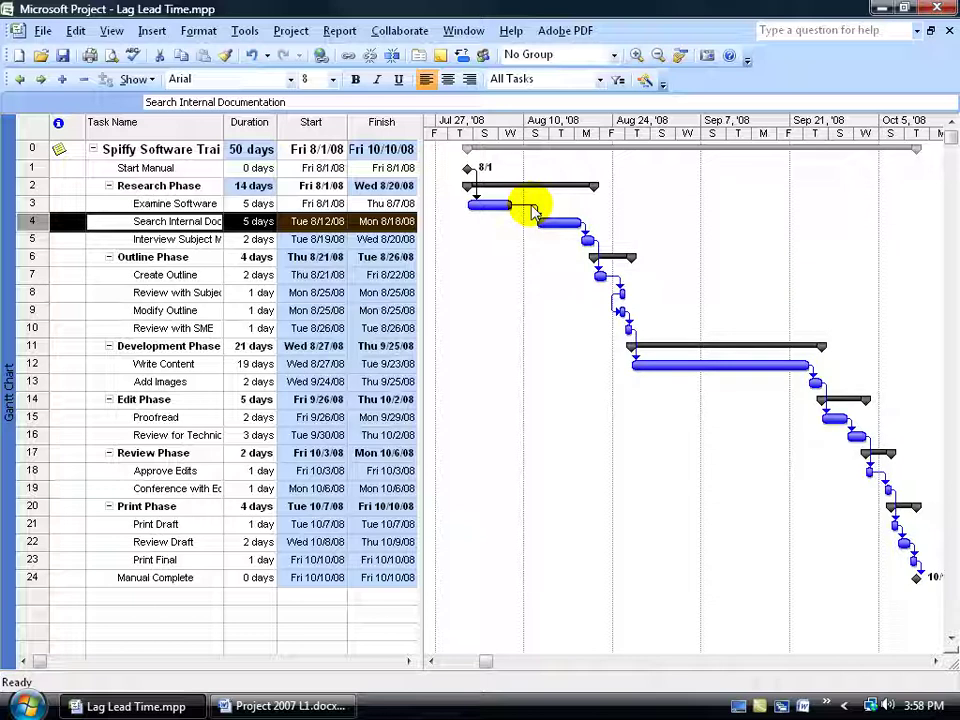
double_click(533, 212)
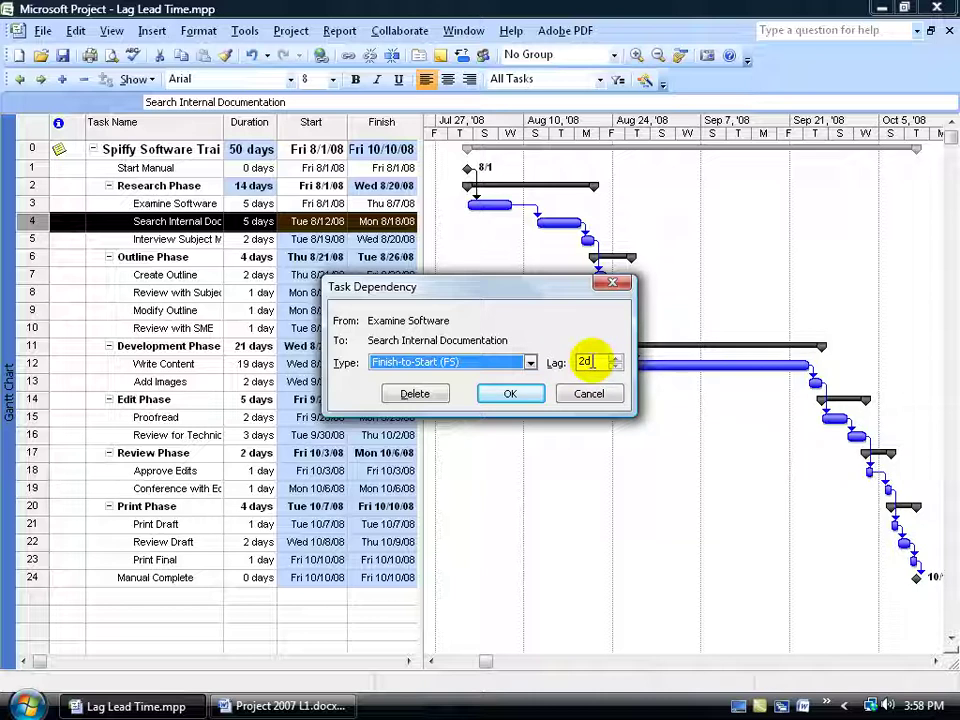
left_click(589, 393)
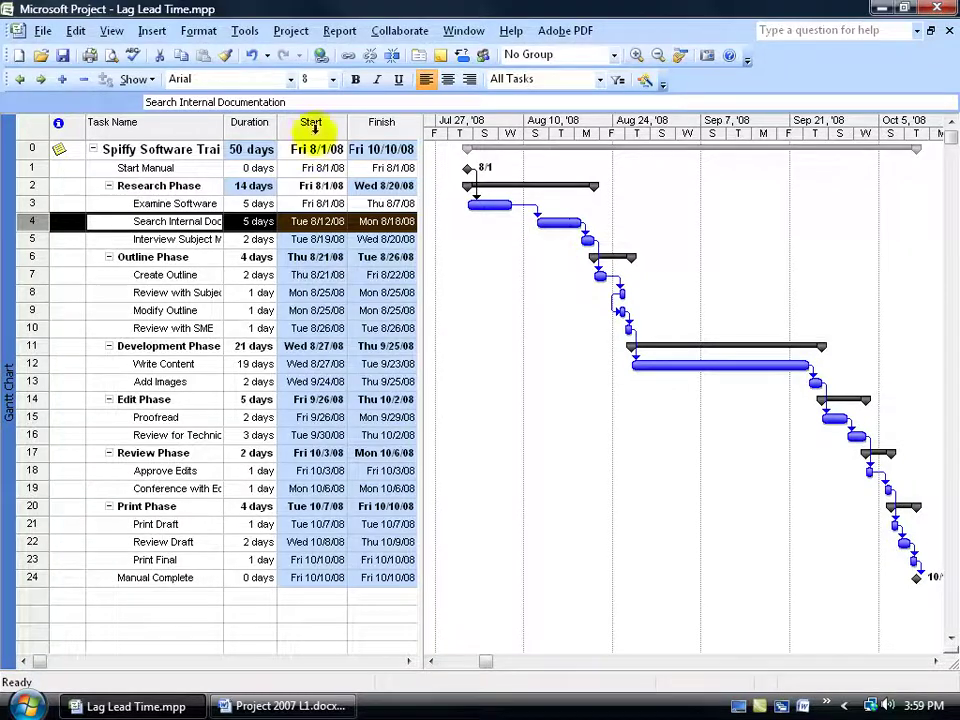
- Undo and redo the Search Internal Documentation lag to compare the project's finish milestone, and finally undo the lag
left_click(250, 55)
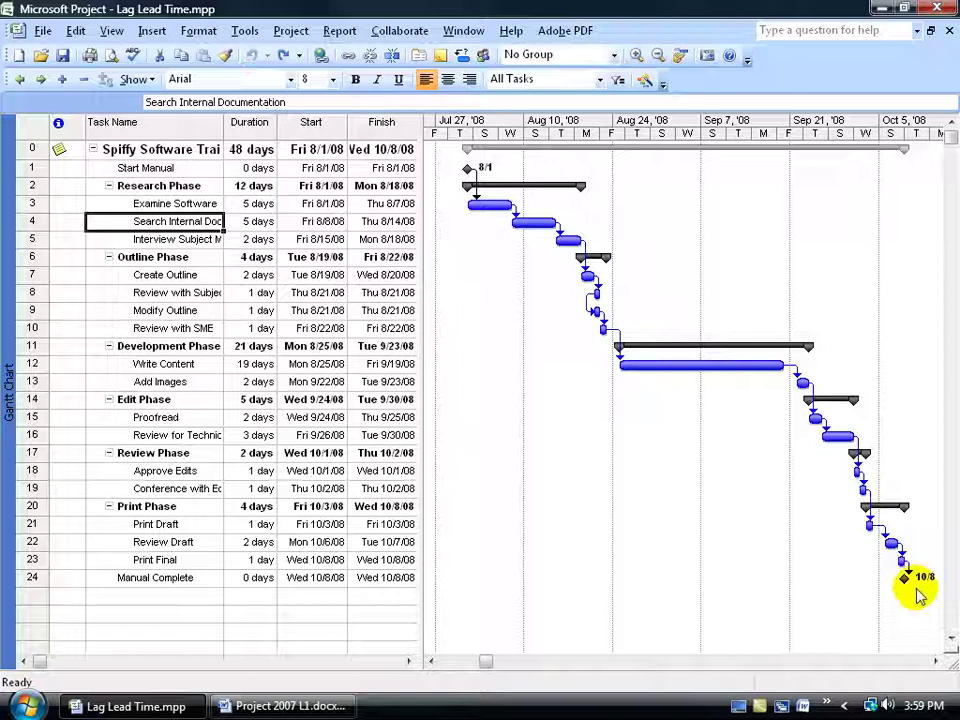
left_click(283, 55)
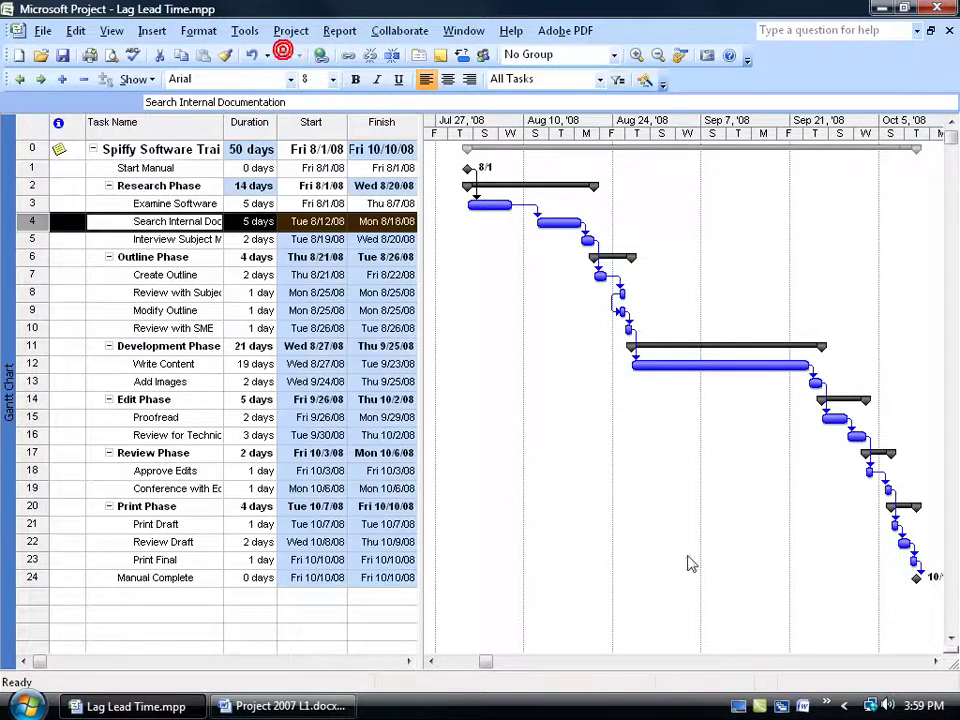
left_click(935, 661)
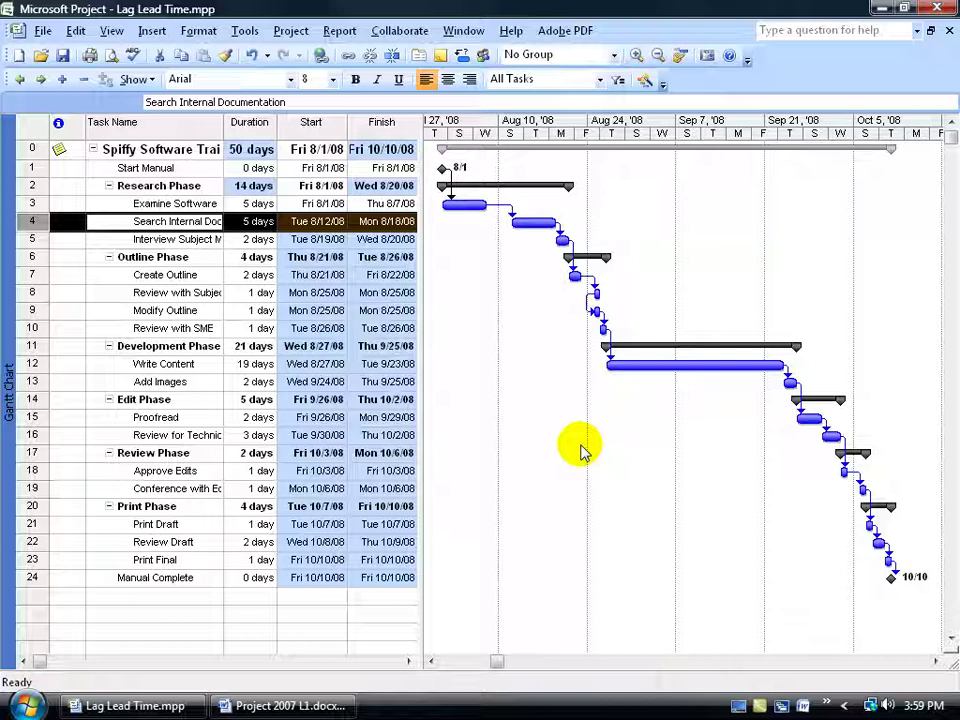
left_click(251, 62)
- Try a 50% lag on the Examine Software predecessor of Search Internal Documentation and undo it
double_click(188, 221)
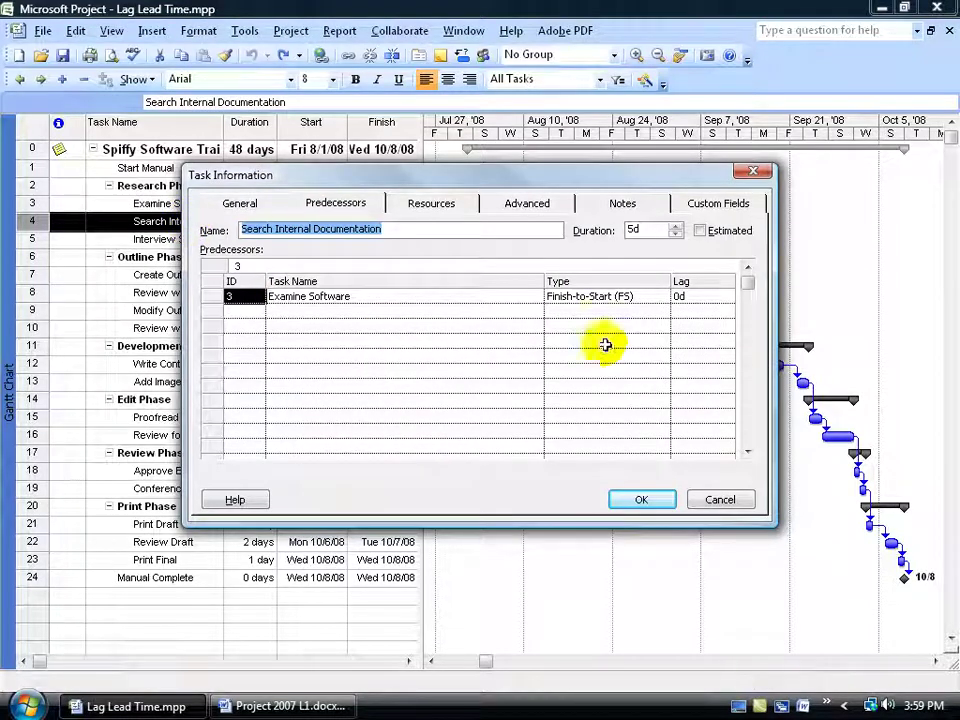
left_click(679, 298)
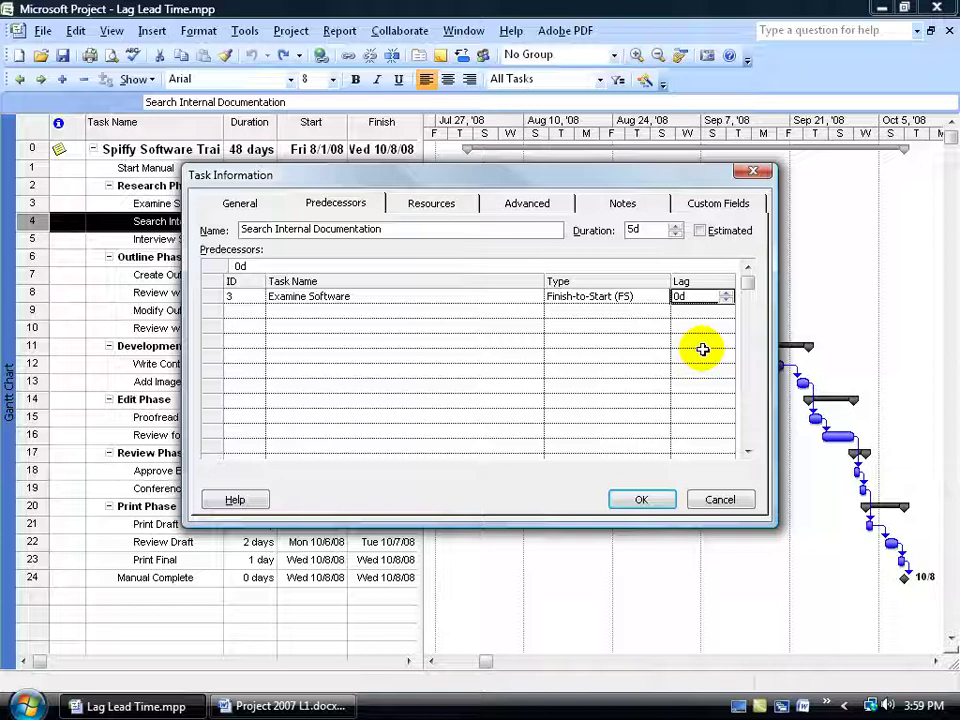
type("50%")
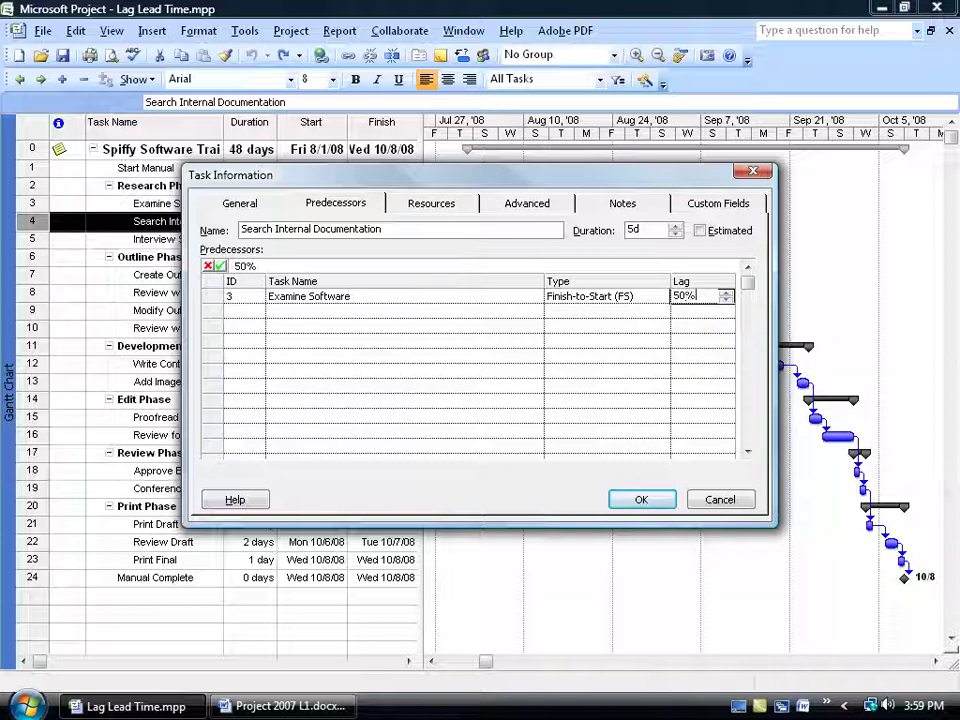
key("Return")
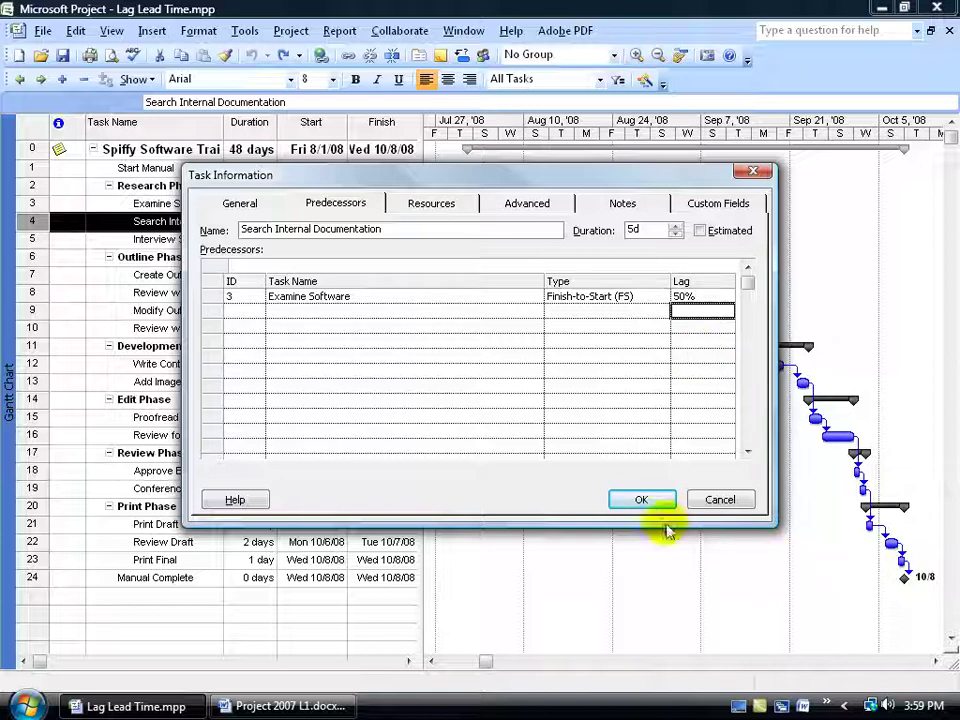
left_click(641, 500)
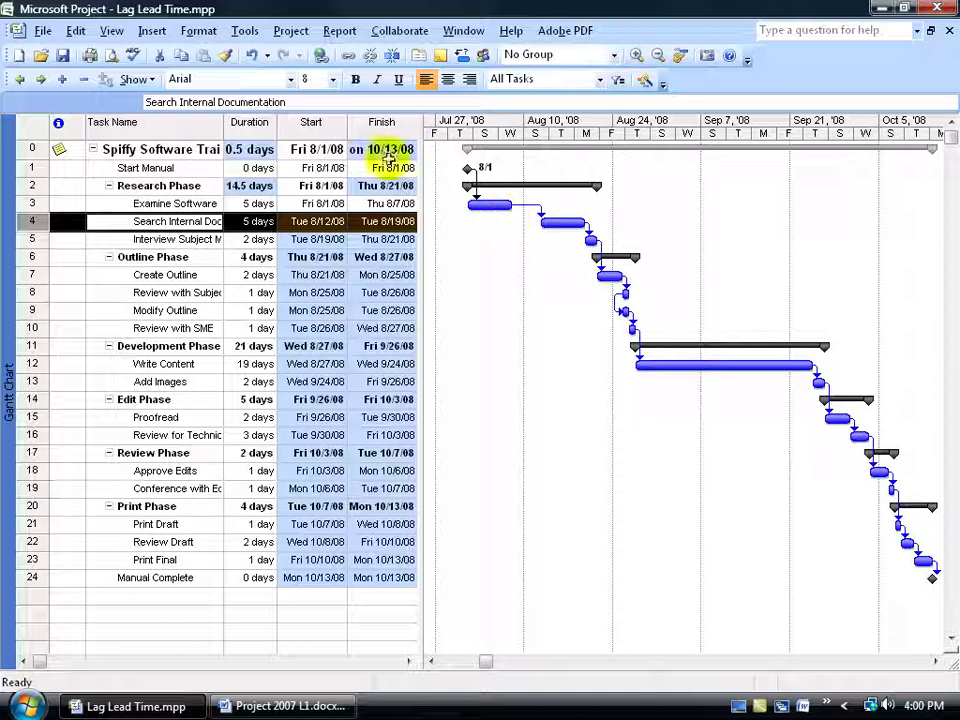
left_click(252, 56)
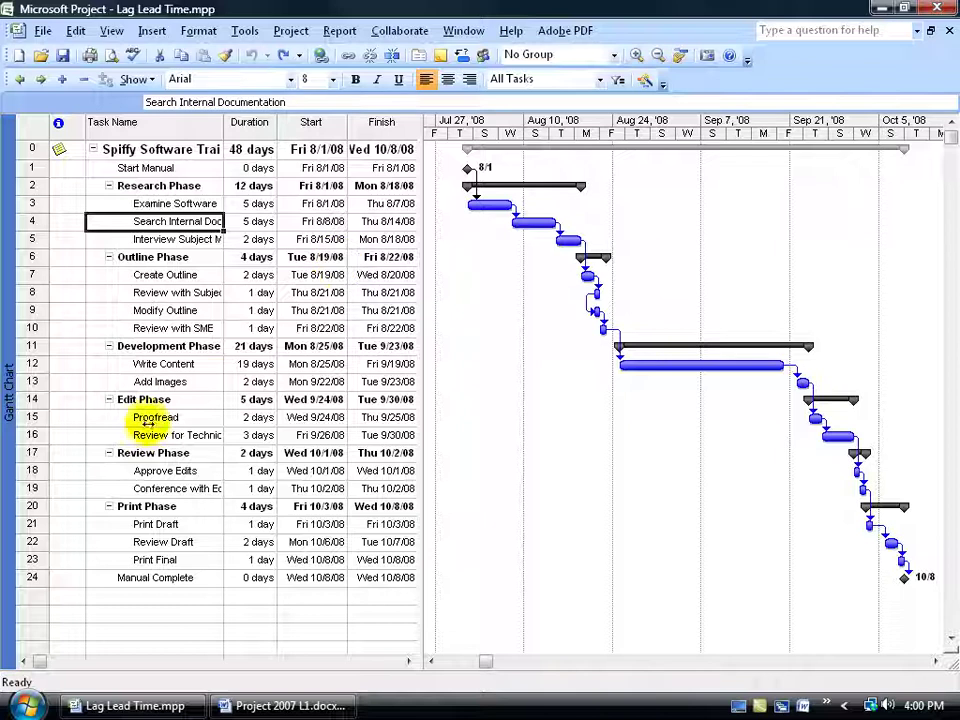
- Give the Proofread task one day of lead time by setting its Add Images predecessor lag to -1d
left_click(143, 381)
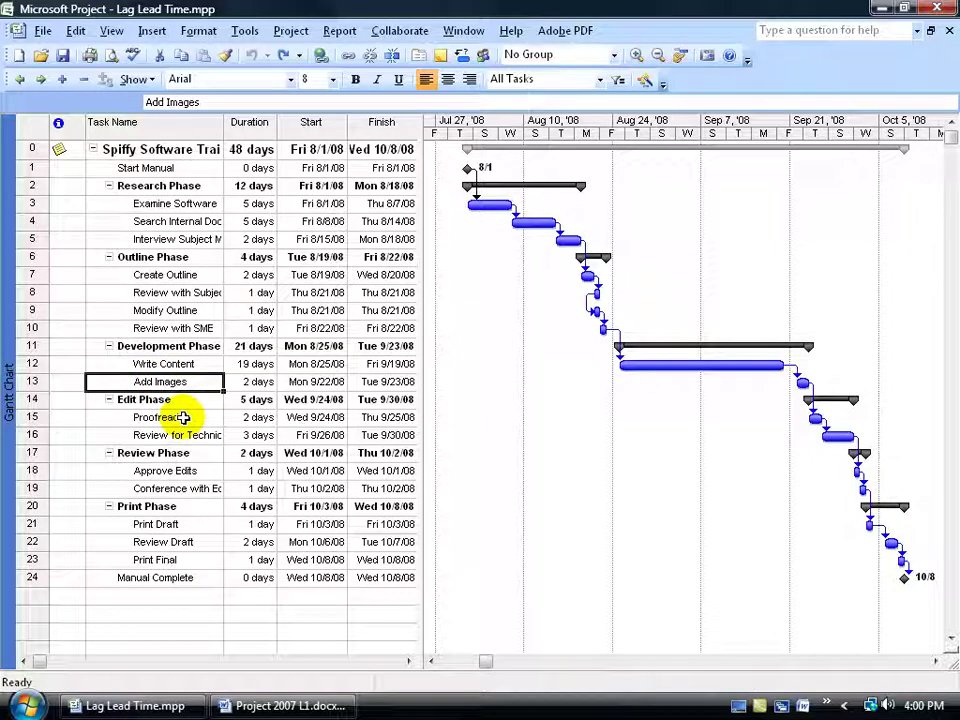
left_click(183, 418)
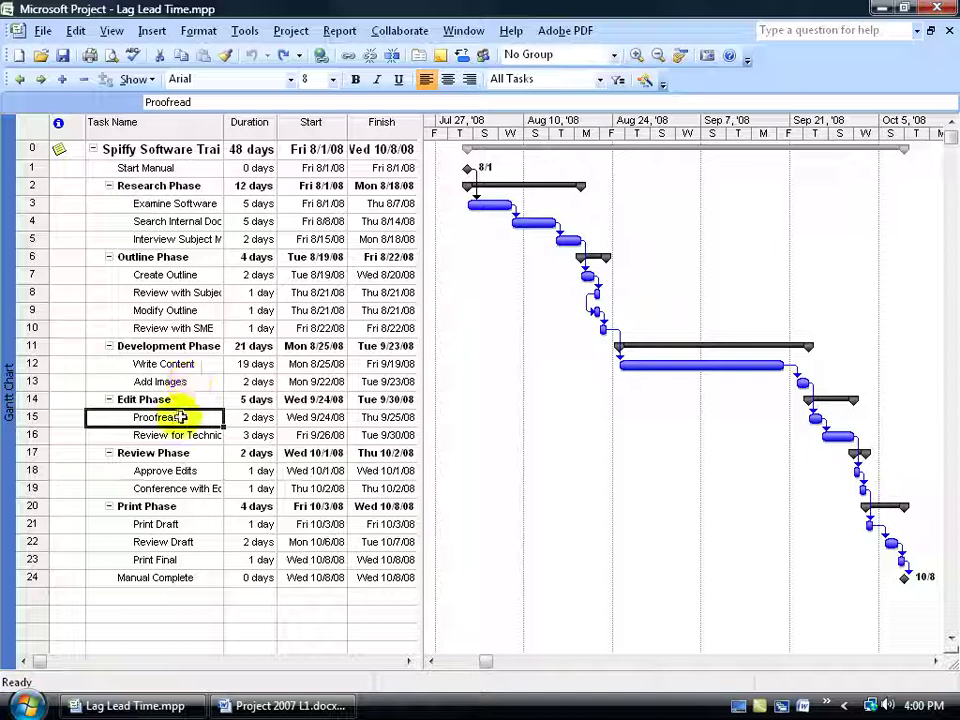
double_click(170, 417)
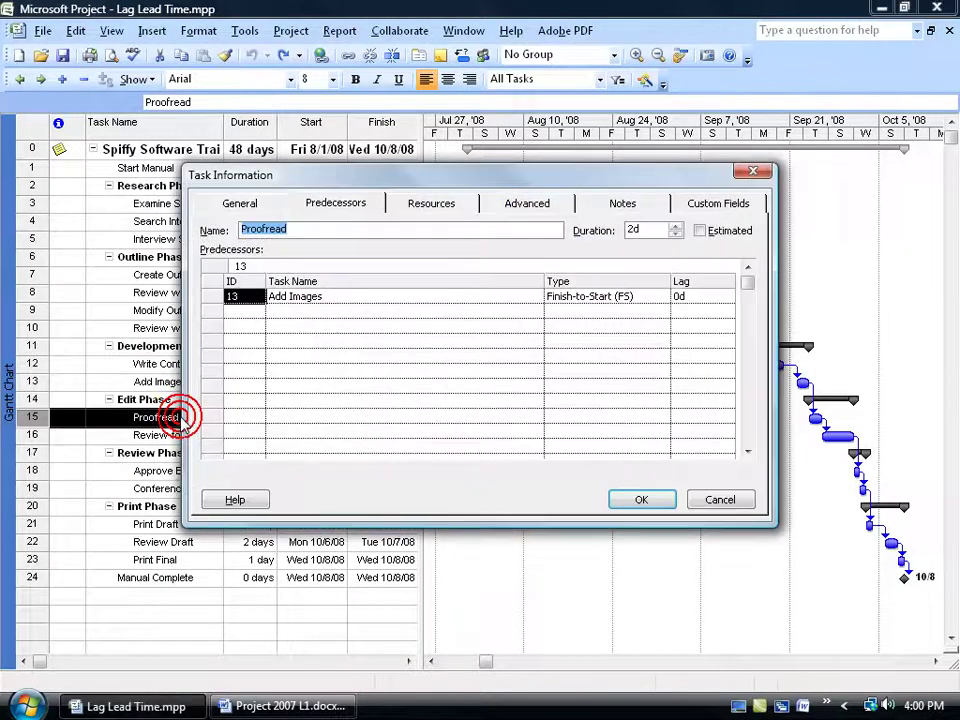
left_click(705, 296)
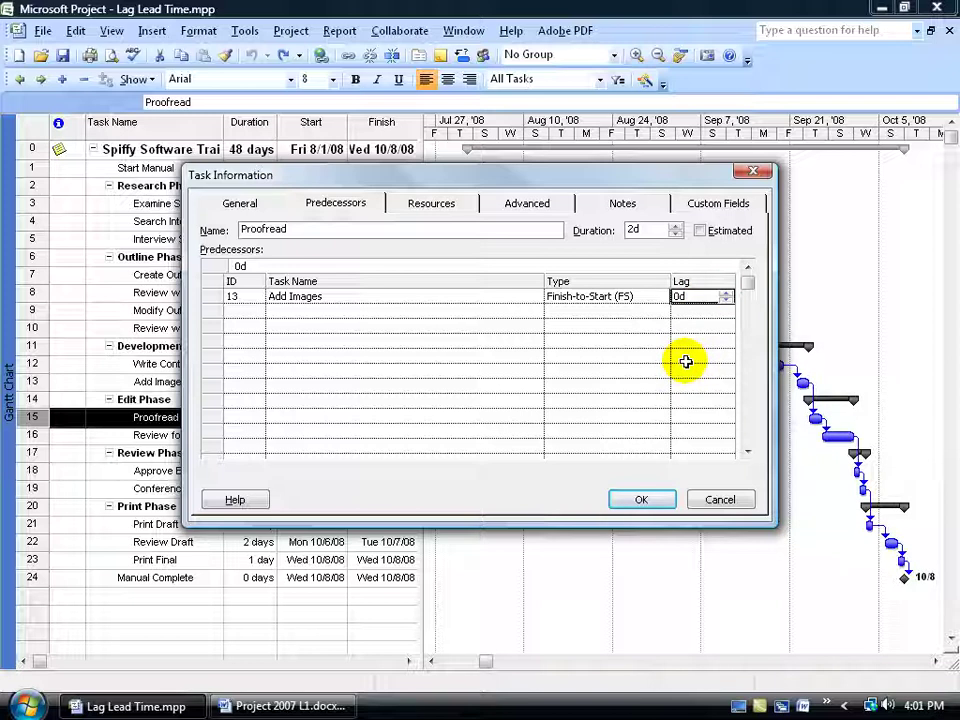
type("-1d")
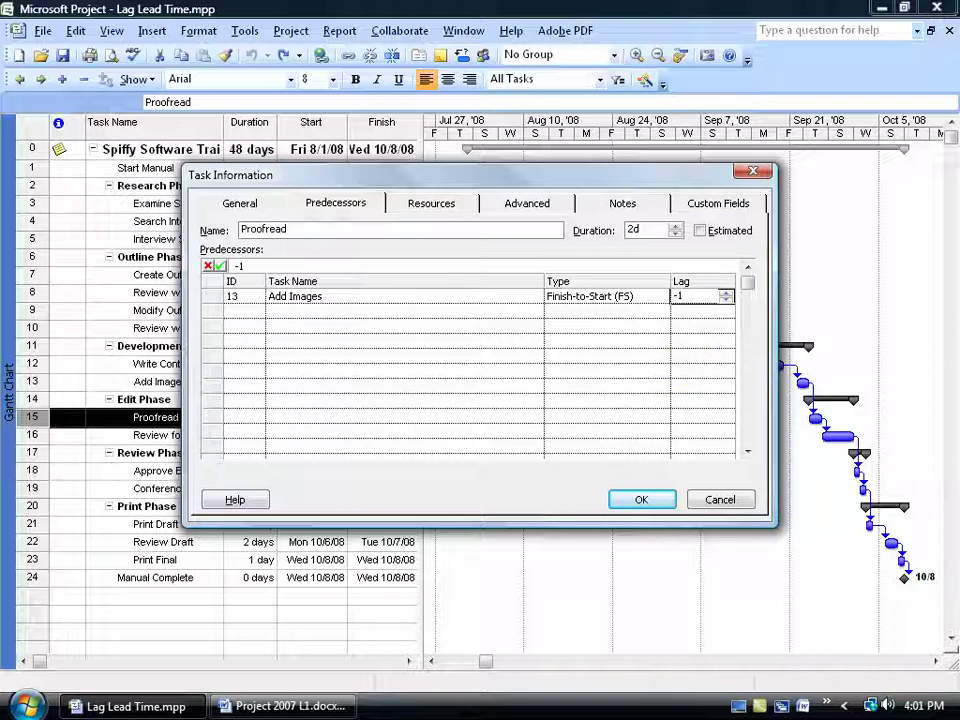
key("Return")
left_click(641, 499)
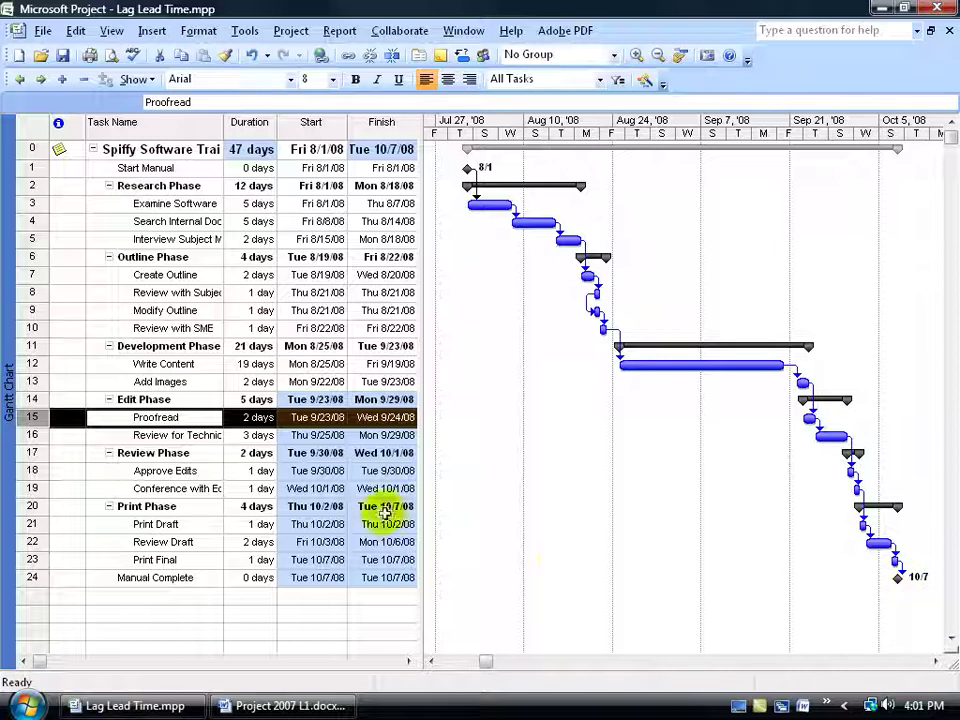
- Set the lag on the dependency link from Add Images to Proofread to -30%
left_click(173, 417)
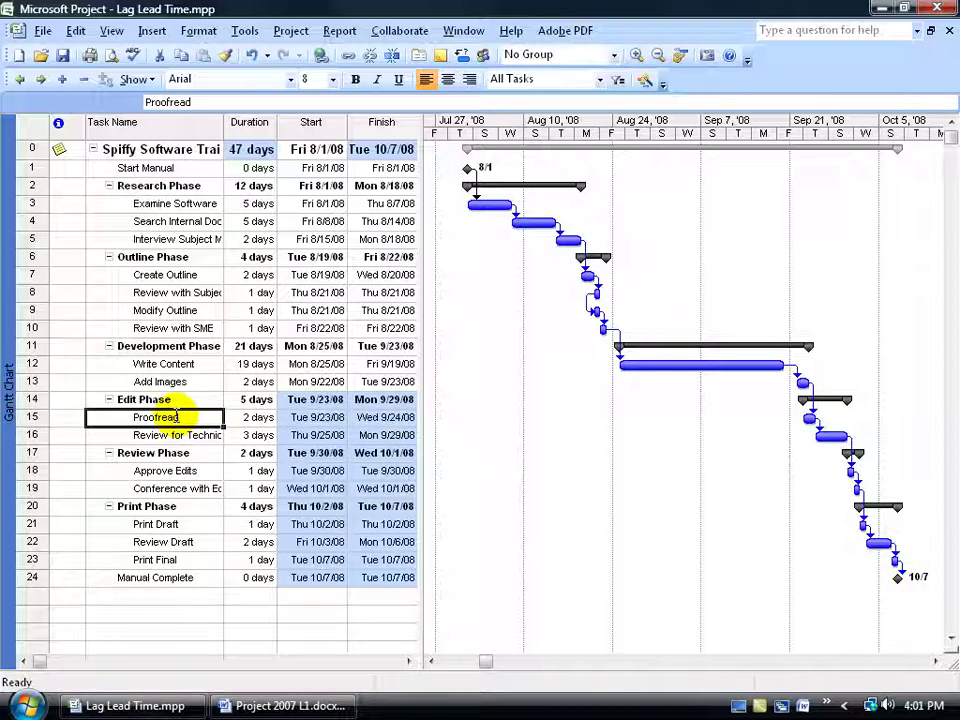
left_click(681, 56)
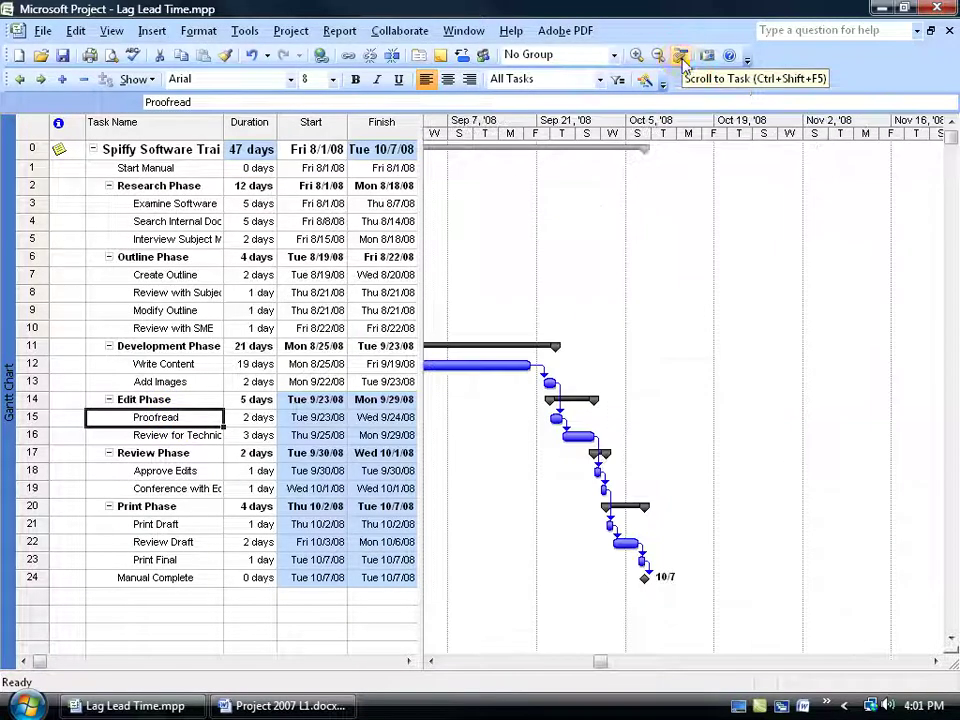
double_click(558, 391)
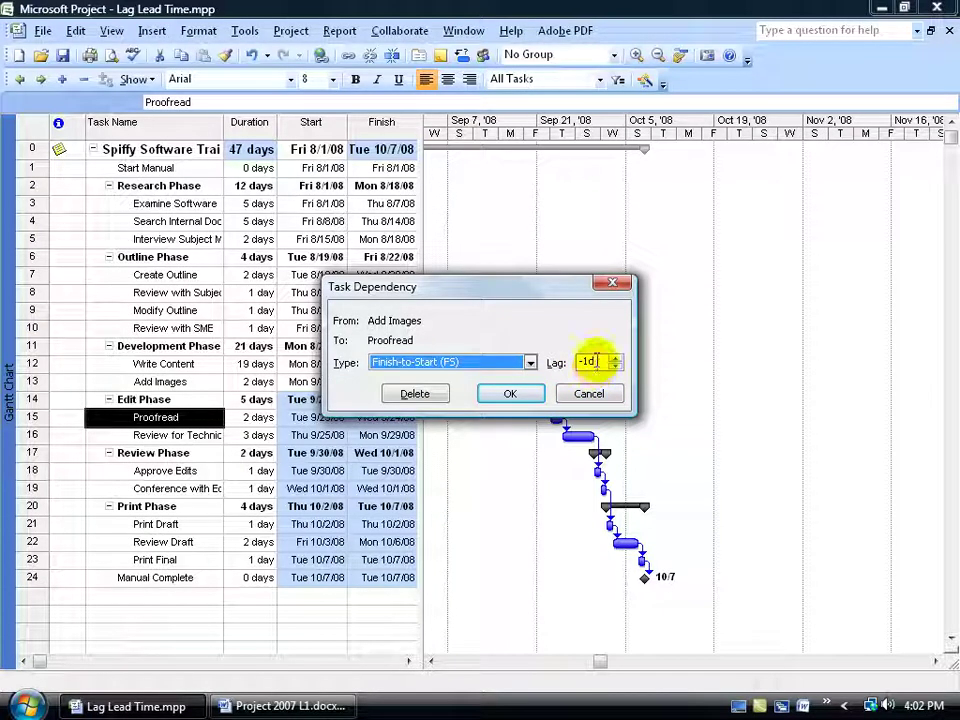
left_click(592, 362)
key("BackSpace")
key("BackSpace")
type("30%")
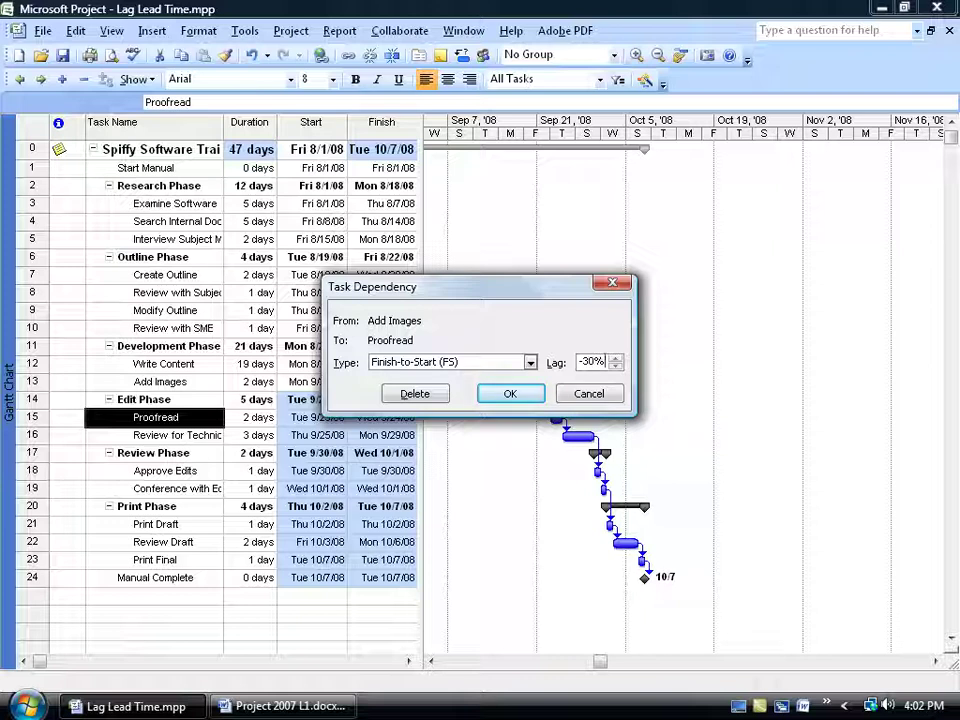
key("Return")
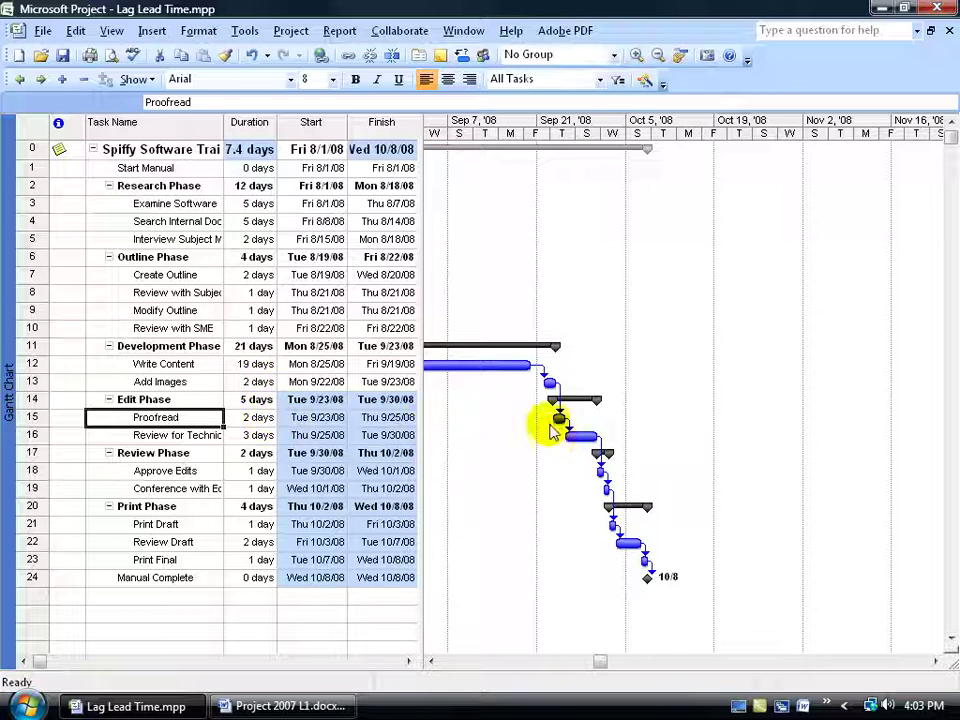
mouse_move(560, 417)
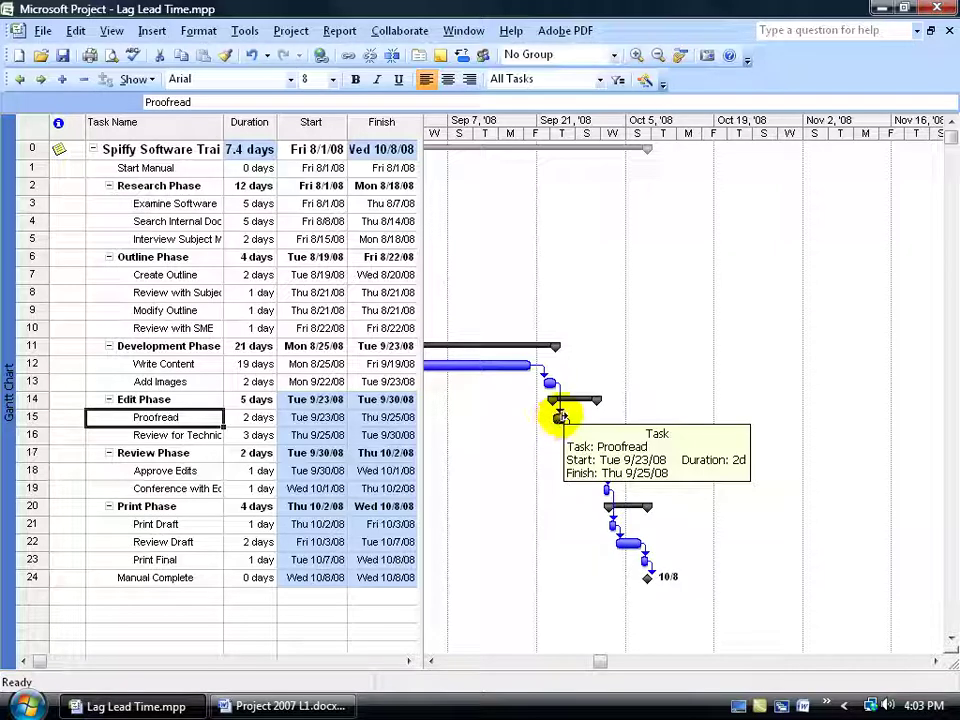